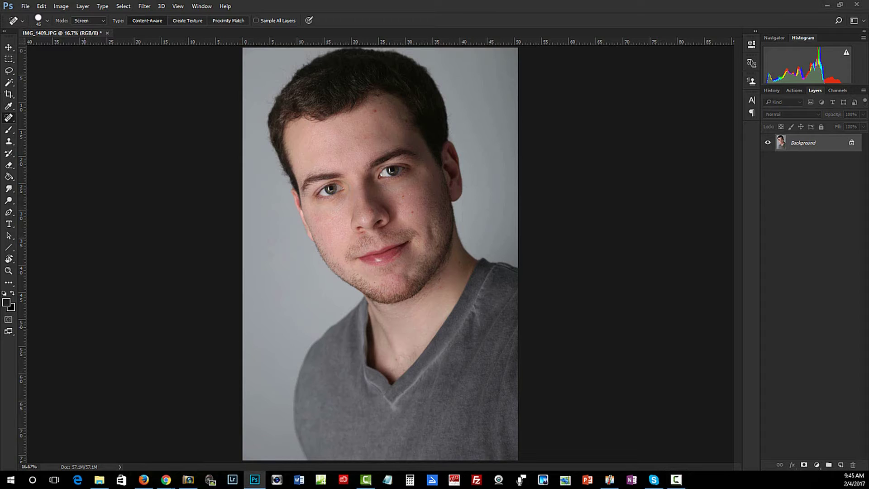
- Zoom in on the eyes and lasso the left eye, then add the right eye to the selection
key(ctrl+plus)
key(ctrl+plus)
key(ctrl+plus)
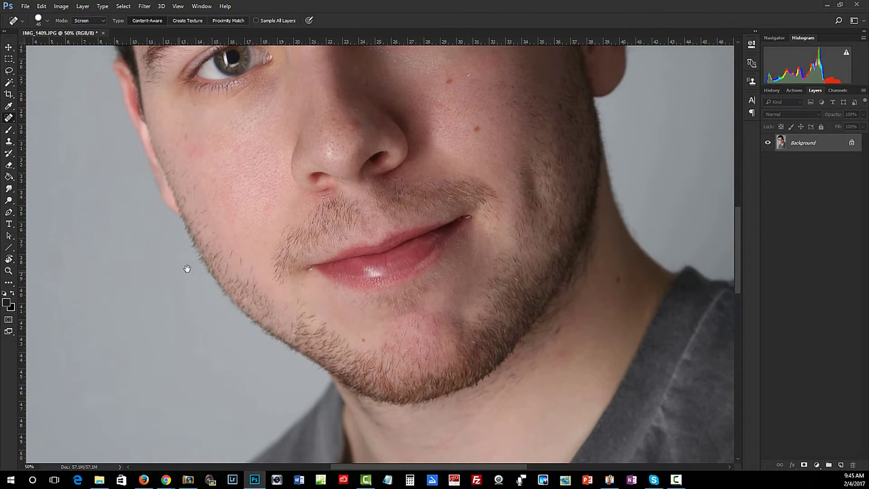
drag(247, 243, 259, 457)
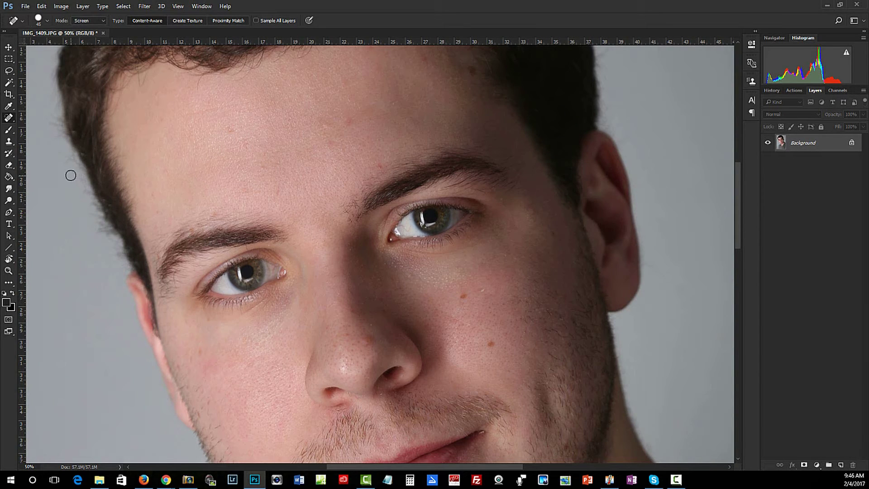
click(10, 72)
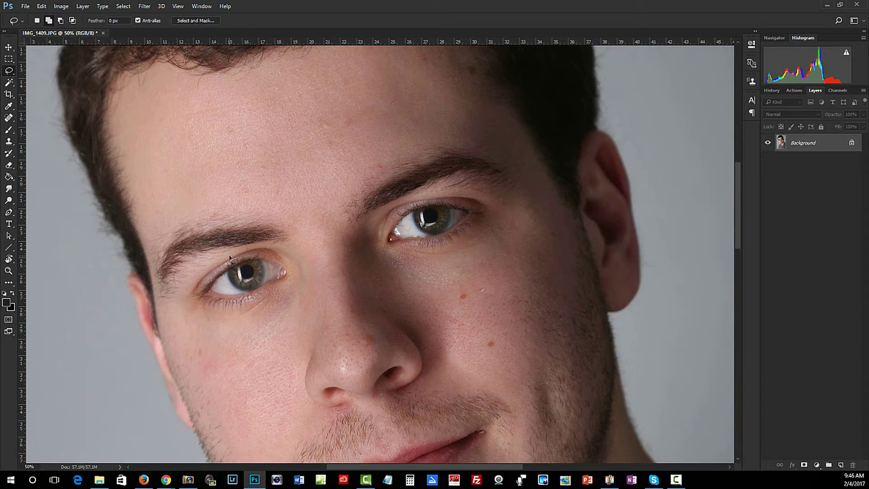
mouse_move(230, 257)
mouse_down()
mouse_move(197, 279)
mouse_move(199, 311)
mouse_move(228, 317)
mouse_move(284, 286)
mouse_move(291, 275)
mouse_move(280, 256)
mouse_move(228, 261)
mouse_up()
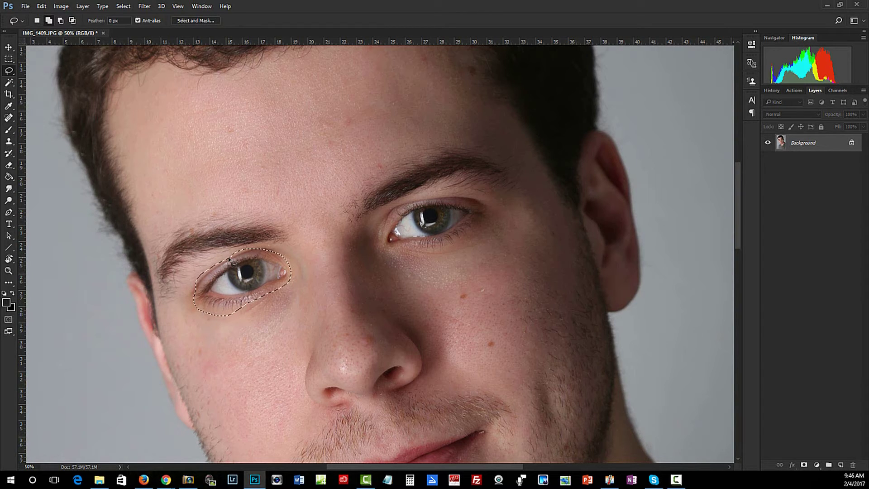
click(48, 21)
mouse_move(413, 207)
mouse_down()
mouse_move(381, 232)
mouse_move(384, 245)
mouse_move(413, 252)
mouse_move(489, 221)
mouse_move(477, 202)
mouse_move(423, 197)
mouse_move(400, 220)
mouse_up()
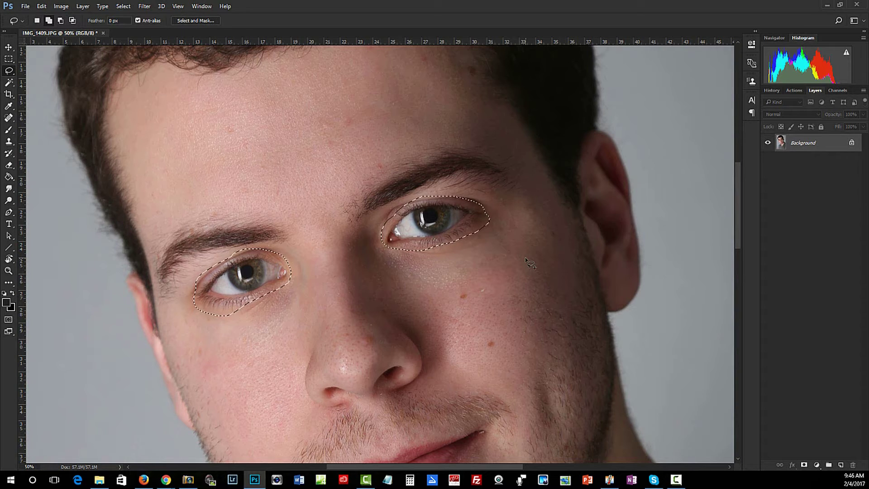
- Copy the selected eyes to Layer 1 and Layer 1 copy, leaving only Layer 1 visible and selected
key(ctrl+j)
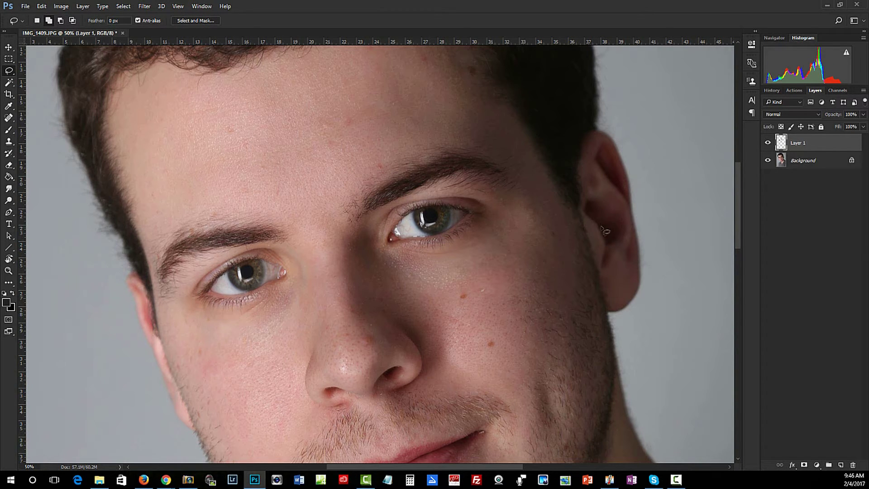
click(767, 161)
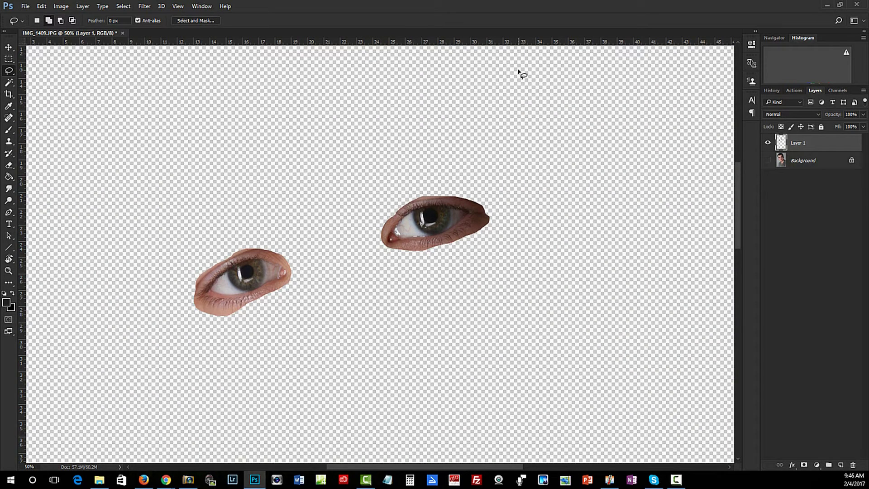
key(ctrl+j)
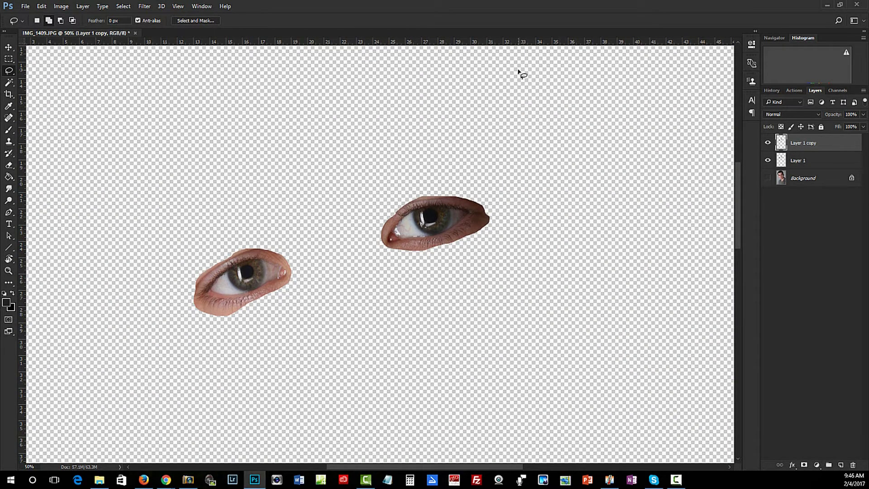
click(768, 177)
click(768, 177)
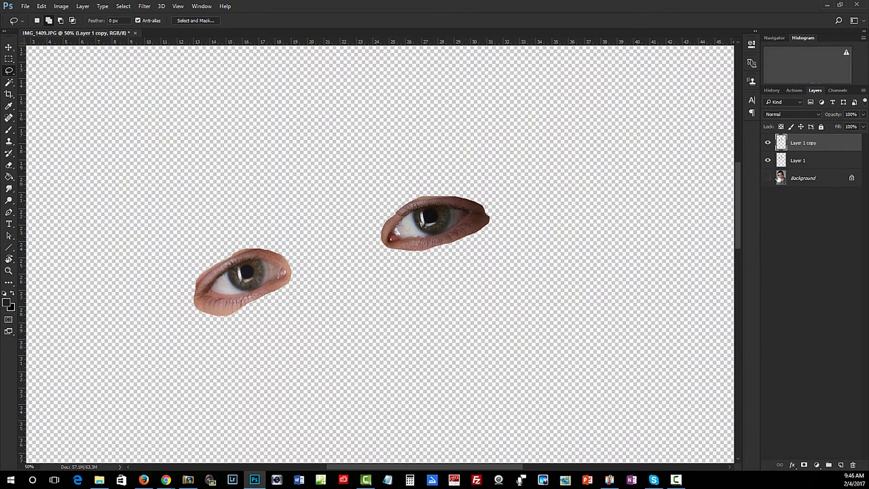
click(799, 162)
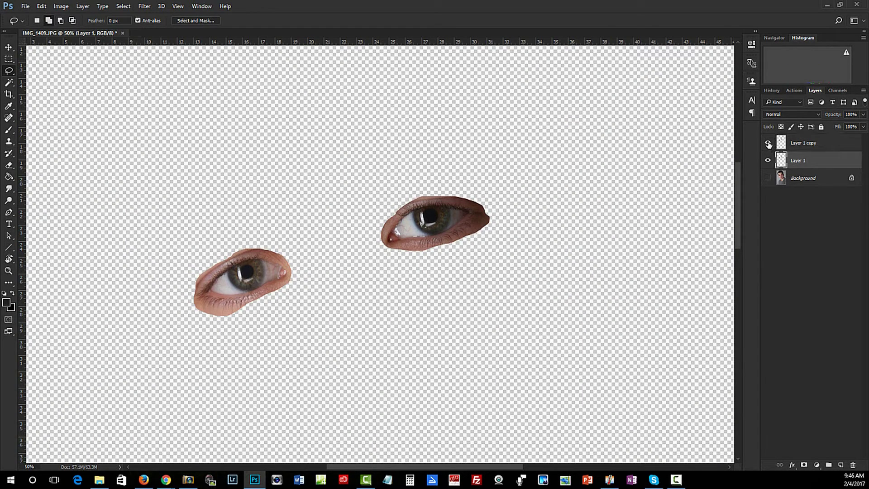
click(768, 143)
click(62, 6)
- Brighten Layer 1's eyes with Shadows/Highlights at Shadows 67% and Highlights 0%
mouse_move(81, 29)
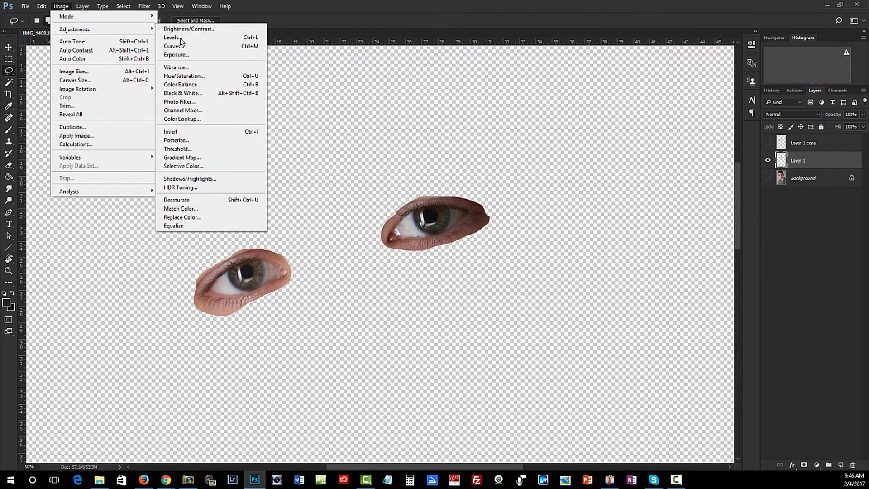
click(209, 178)
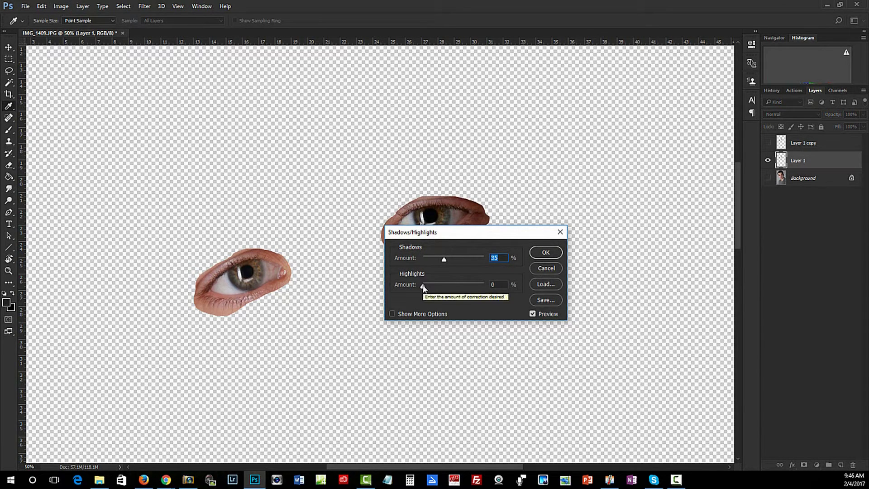
mouse_move(423, 286)
mouse_down()
mouse_move(471, 292)
mouse_move(414, 292)
mouse_up()
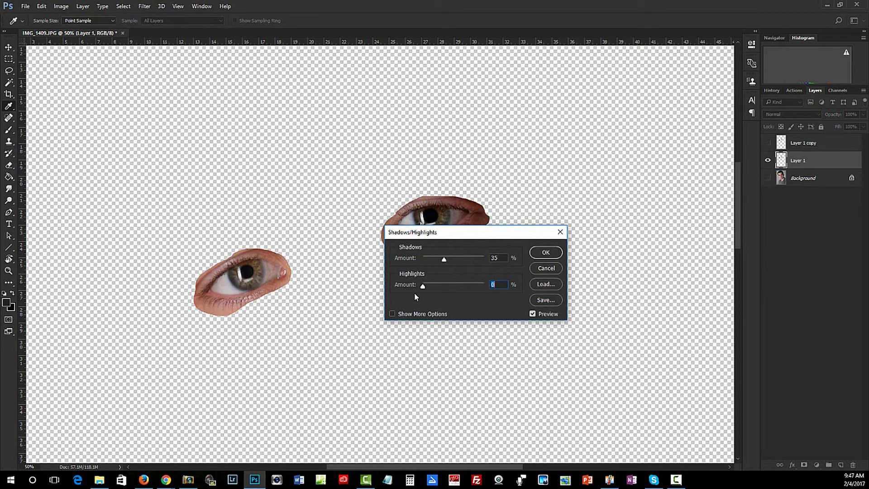
click(444, 260)
drag(457, 234, 461, 296)
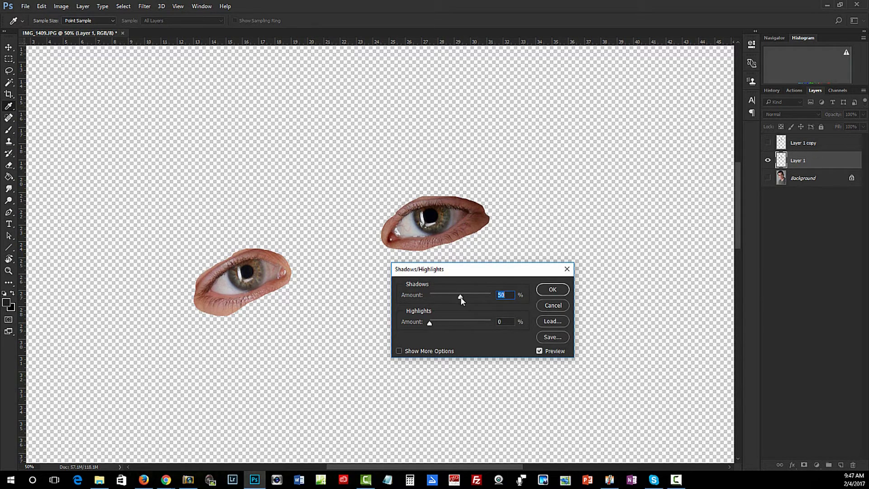
drag(461, 296, 464, 299)
drag(464, 295, 471, 297)
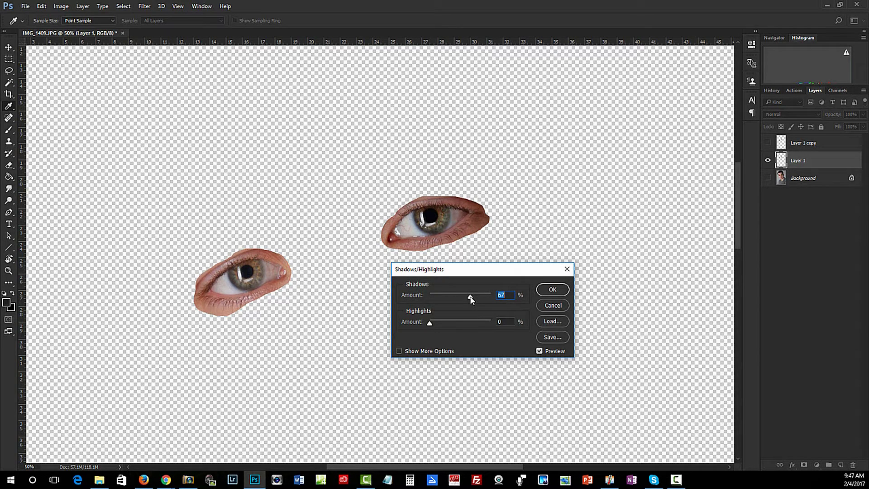
click(552, 289)
key(l)
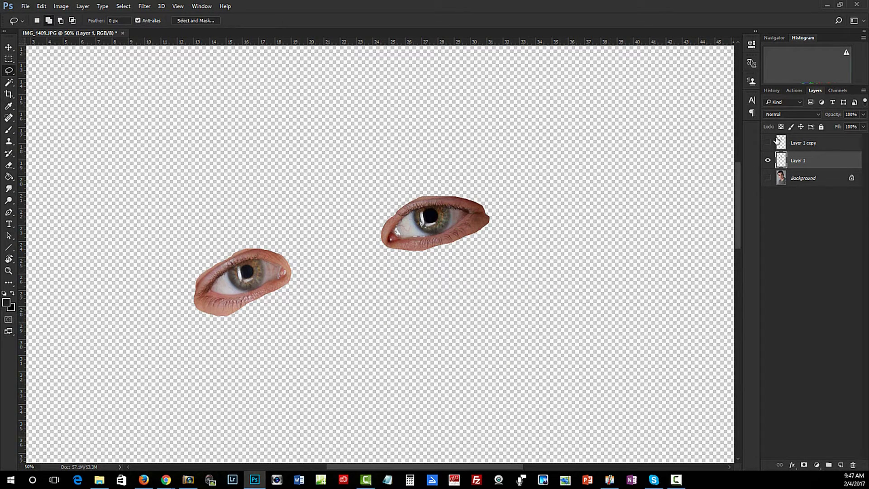
- Select Layer 1 copy and show it alone, hiding Layer 1
click(801, 143)
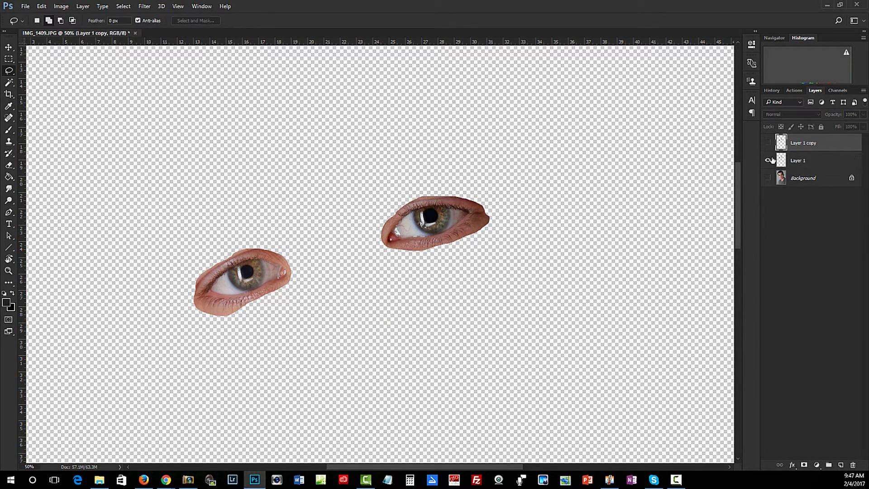
click(768, 160)
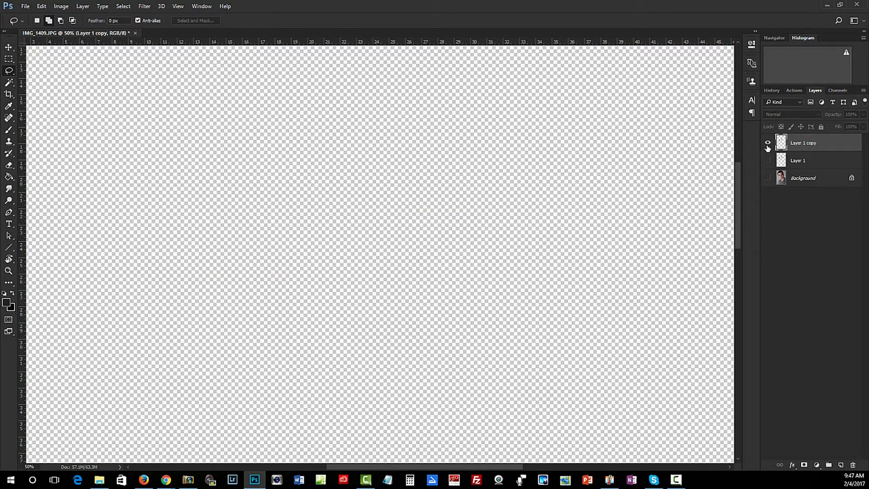
click(767, 143)
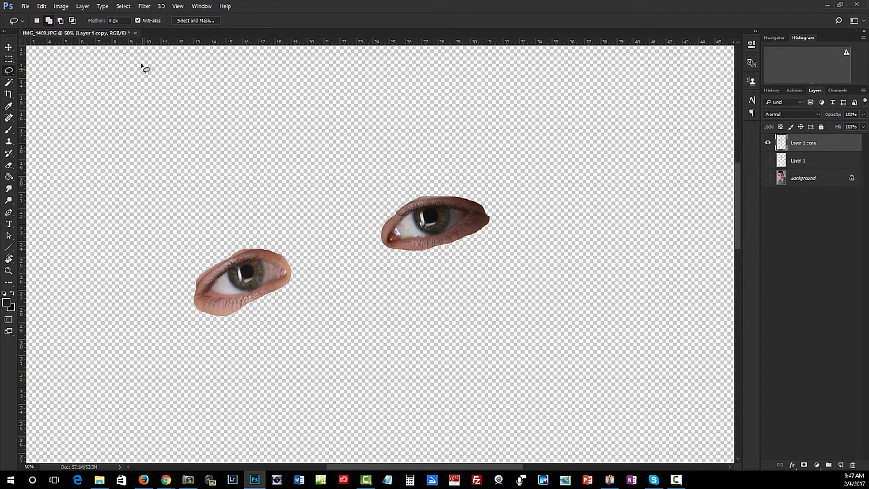
- Apply a High Pass filter with a 5.2-pixel radius to Layer 1 copy
click(144, 7)
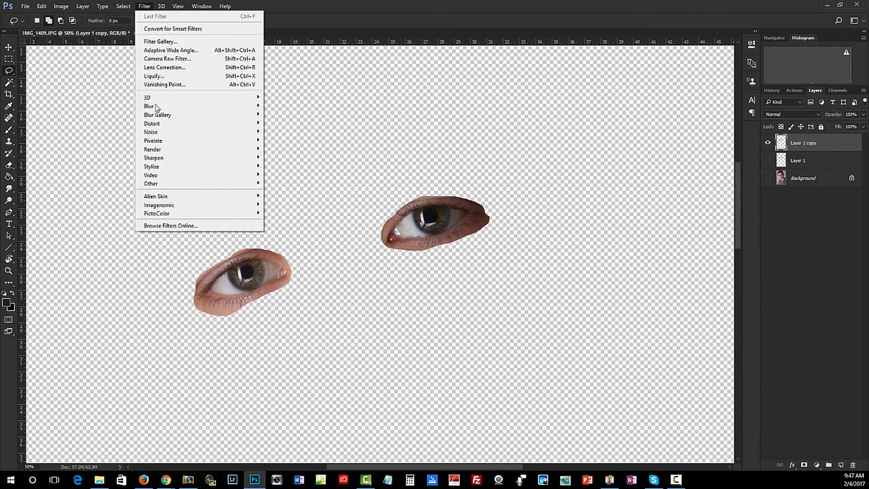
mouse_move(176, 184)
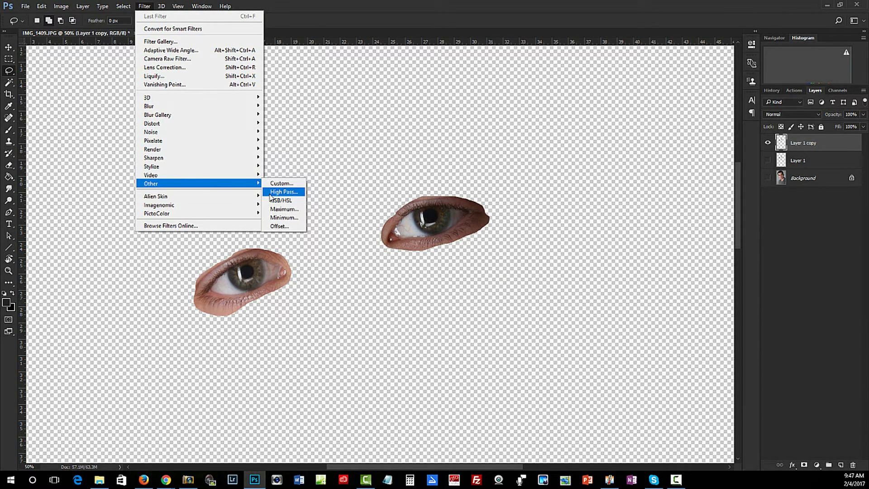
click(271, 192)
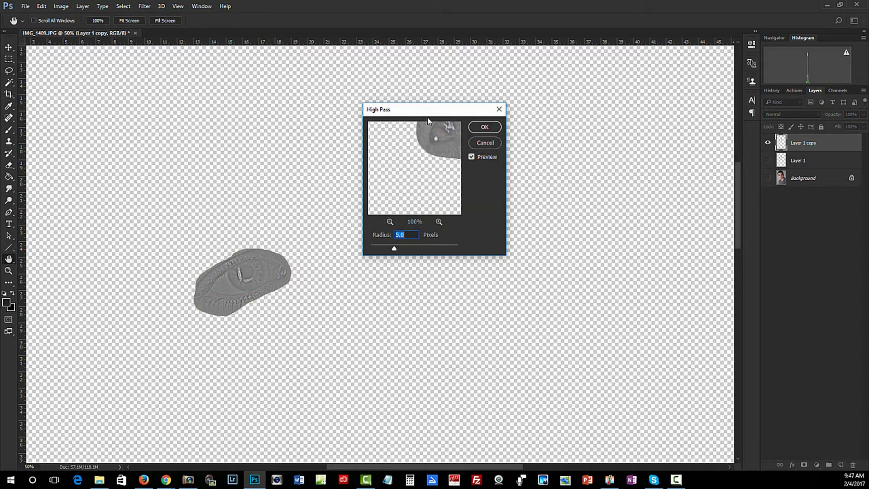
drag(424, 113, 558, 174)
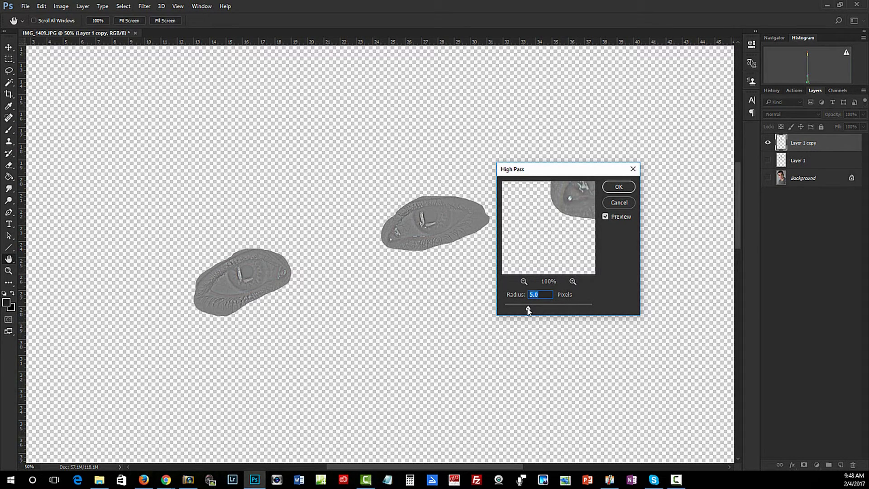
drag(528, 310, 529, 310)
- Confirm High Pass, set Layer 1 copy to Overlay, and show Layer 1 and the Background photo
click(618, 188)
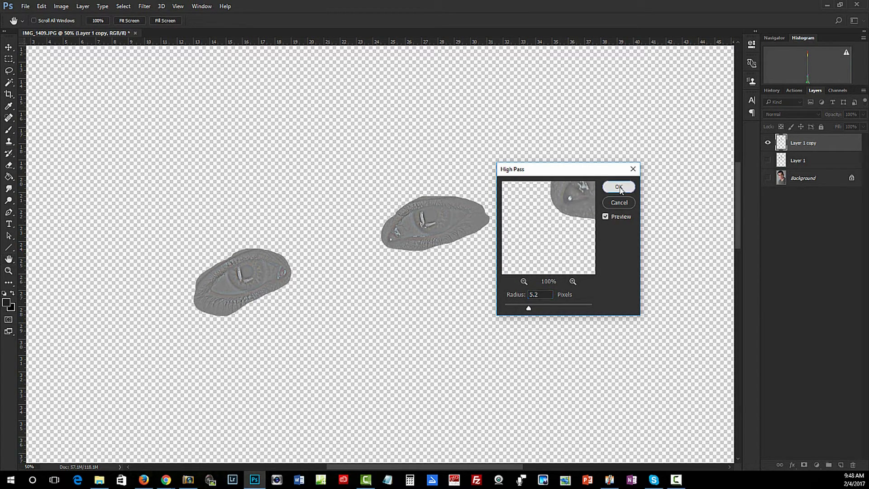
click(767, 161)
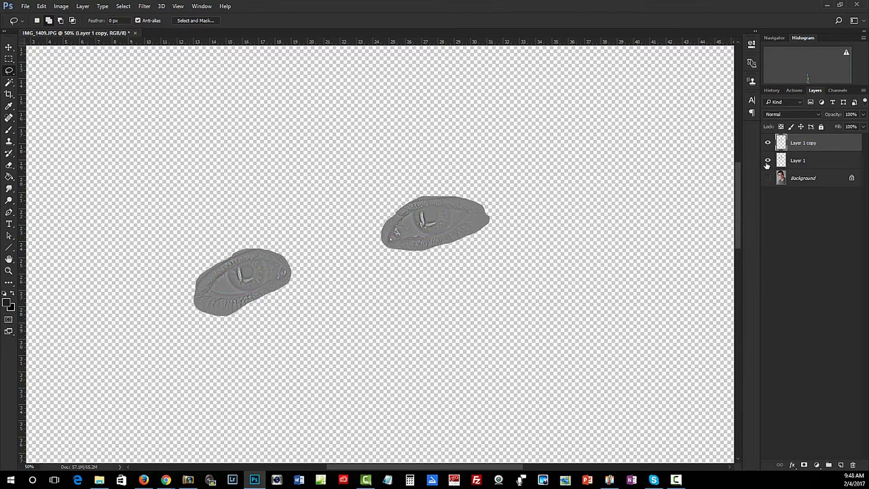
click(790, 115)
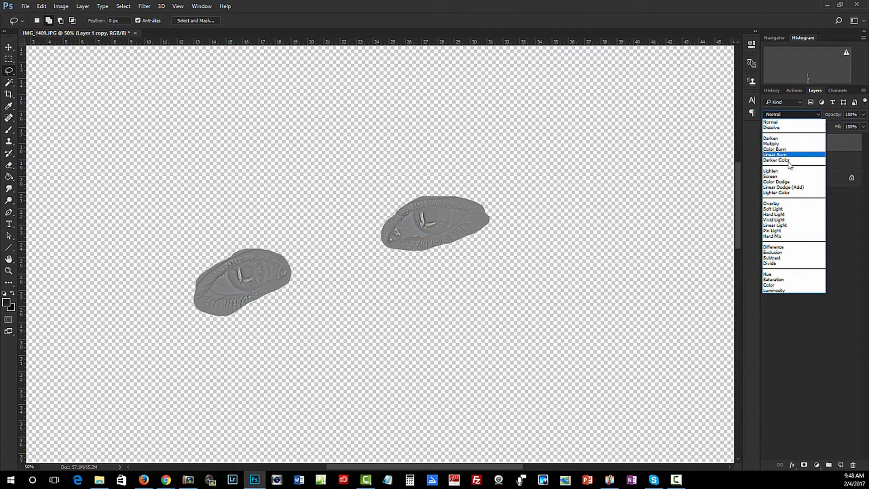
click(792, 203)
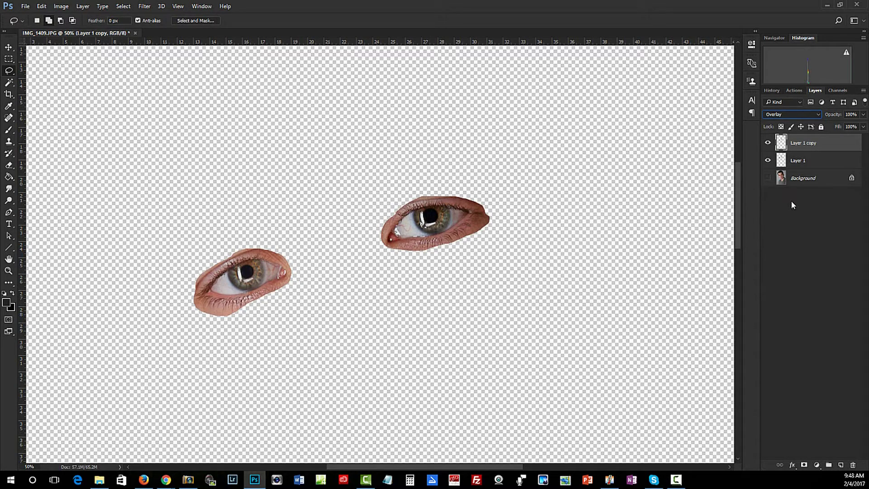
click(769, 161)
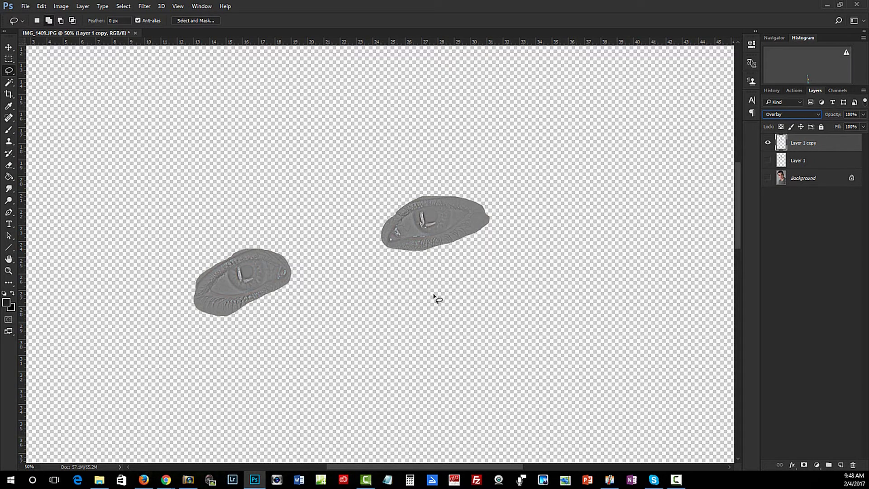
click(768, 161)
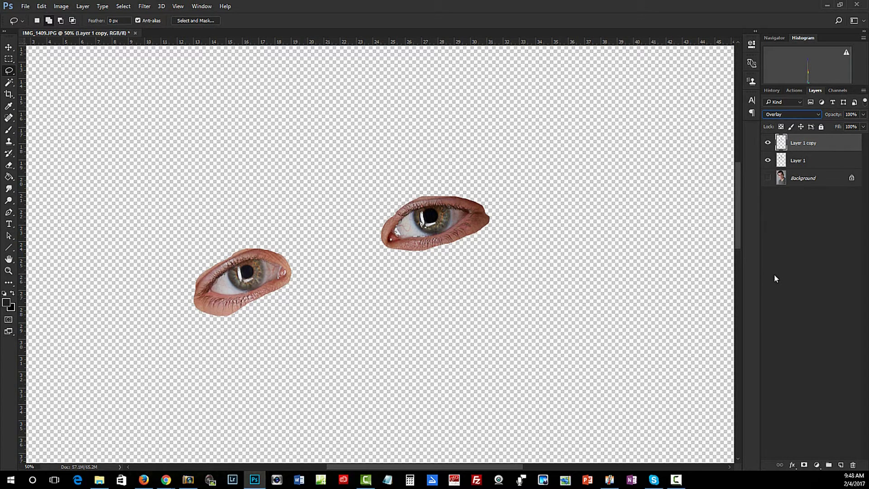
click(767, 178)
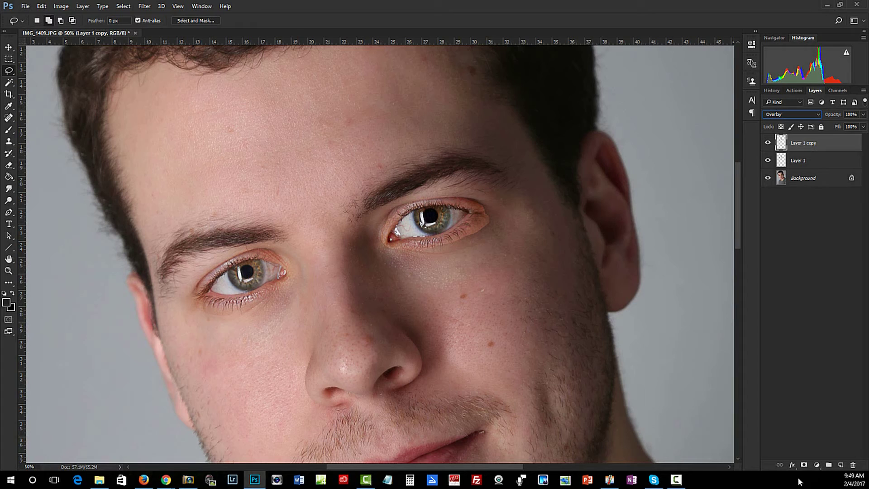
- Add a white mask to Layer 1 copy, compare it on and off, then hide it and select Layer 1
click(804, 465)
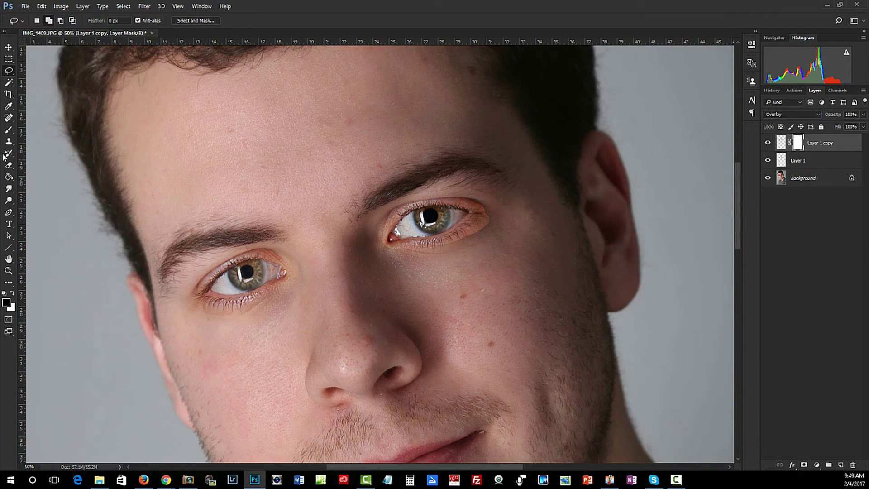
click(8, 132)
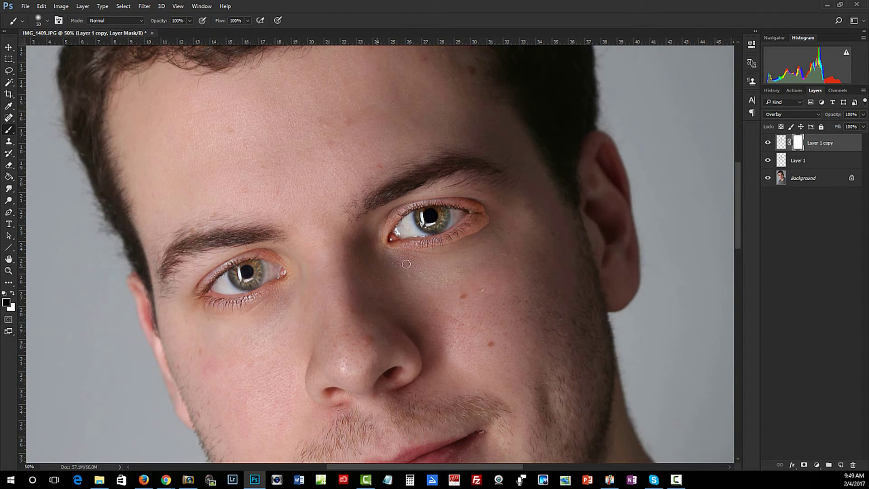
click(767, 143)
click(767, 144)
click(767, 144)
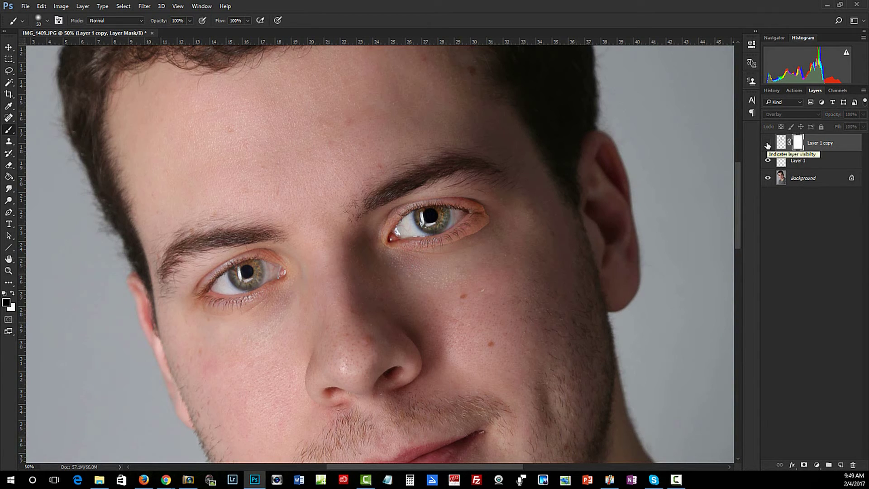
click(767, 144)
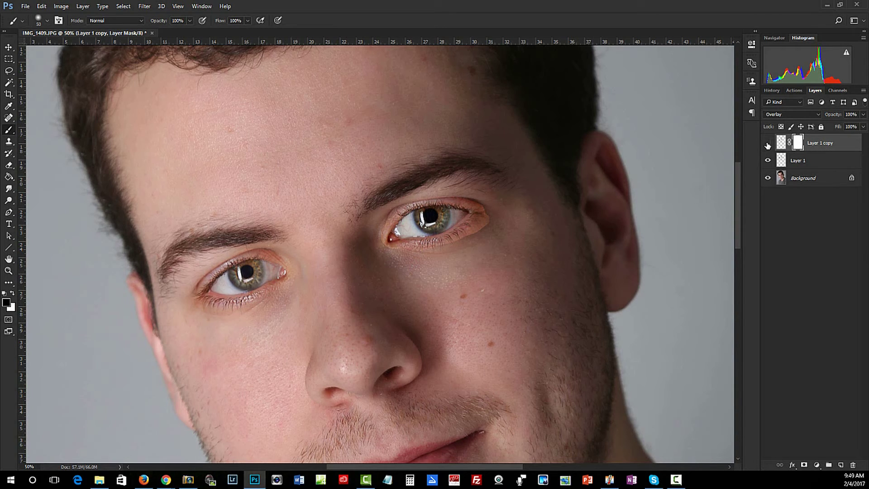
click(767, 144)
click(767, 144)
click(767, 142)
click(803, 162)
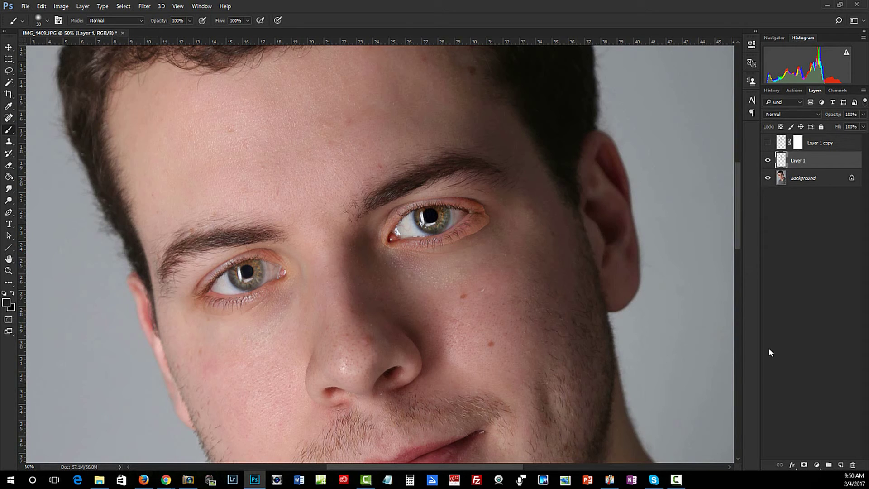
- Mask Layer 1 and paint out the orange tint along both lower lids, then show Layer 1 copy
click(803, 465)
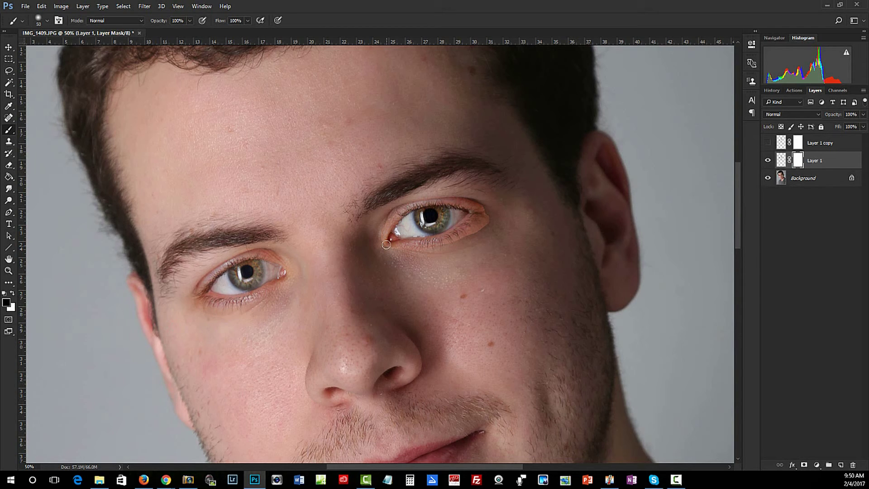
mouse_move(390, 247)
mouse_down()
mouse_move(435, 245)
mouse_move(484, 221)
mouse_up()
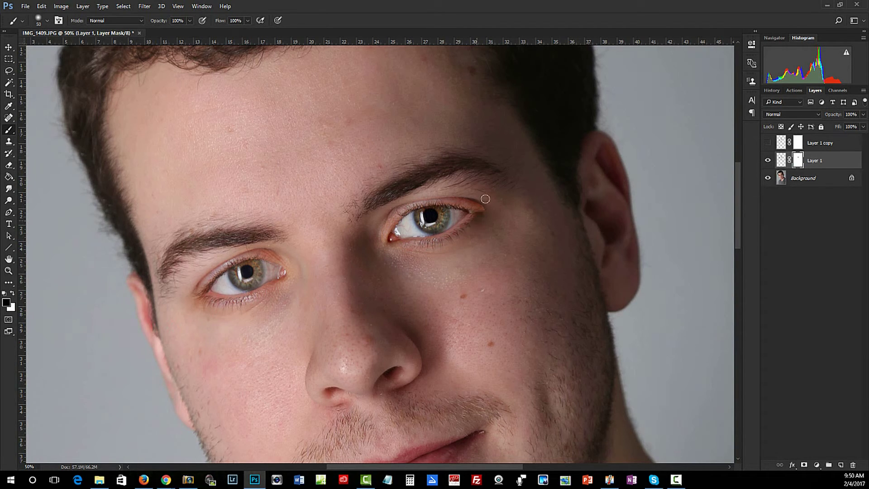
mouse_move(474, 212)
mouse_down()
mouse_move(437, 242)
mouse_move(397, 247)
mouse_move(383, 233)
mouse_move(394, 210)
mouse_move(377, 233)
mouse_move(417, 200)
mouse_move(473, 201)
mouse_move(429, 200)
mouse_move(470, 204)
mouse_move(452, 244)
mouse_up()
mouse_move(253, 304)
mouse_down()
mouse_move(239, 301)
mouse_move(281, 289)
mouse_move(228, 302)
mouse_move(205, 296)
mouse_move(205, 286)
mouse_move(227, 265)
mouse_move(263, 253)
mouse_move(283, 260)
mouse_move(278, 279)
mouse_move(251, 299)
mouse_move(206, 299)
mouse_move(205, 290)
mouse_move(229, 301)
mouse_move(259, 298)
mouse_move(218, 310)
mouse_move(168, 298)
mouse_move(247, 312)
mouse_up()
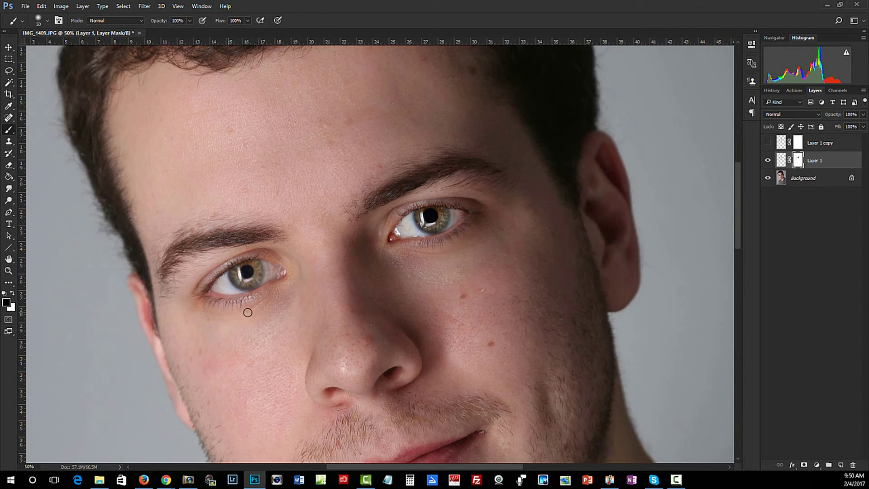
click(766, 143)
- Zoom out to the whole portrait, lower Layer 1's opacity to 32%, and hide Layer 1 copy
key(ctrl+minus)
key(ctrl+minus)
key(ctrl+minus)
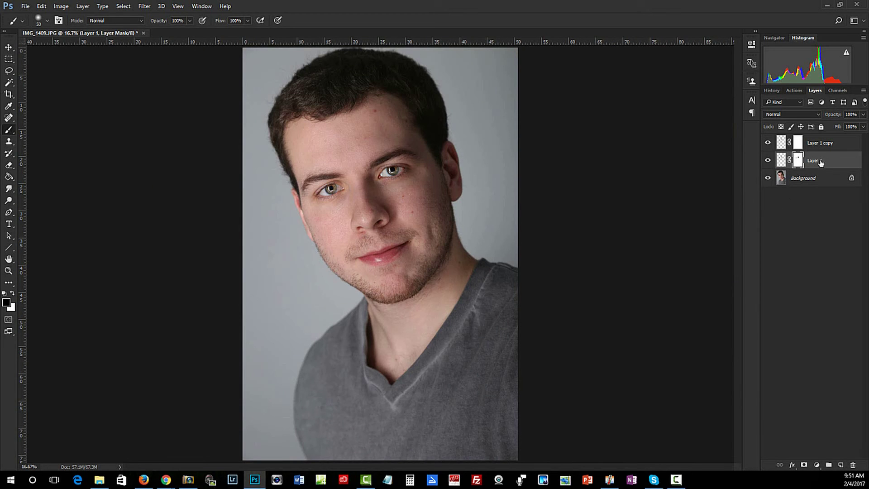
key(ctrl+2)
click(863, 116)
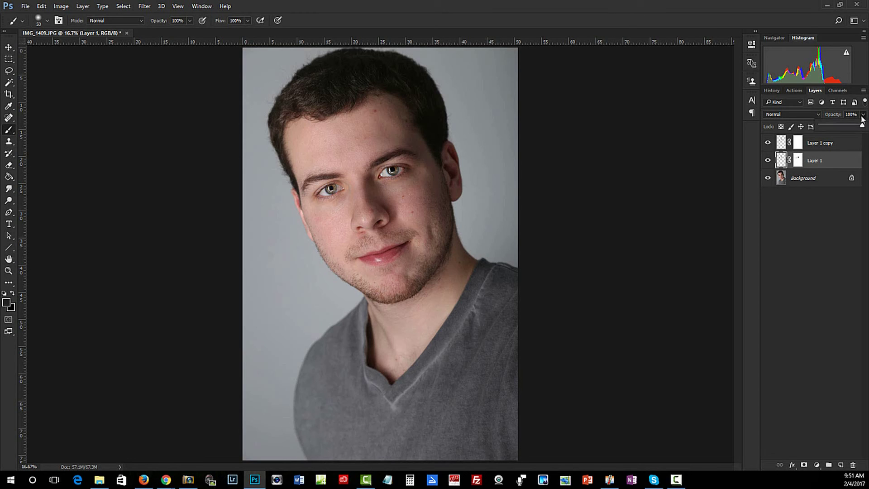
drag(862, 127, 818, 127)
drag(833, 124, 835, 125)
mouse_move(836, 127)
mouse_down()
mouse_move(862, 126)
mouse_move(811, 123)
mouse_move(833, 126)
mouse_up()
click(769, 144)
click(768, 144)
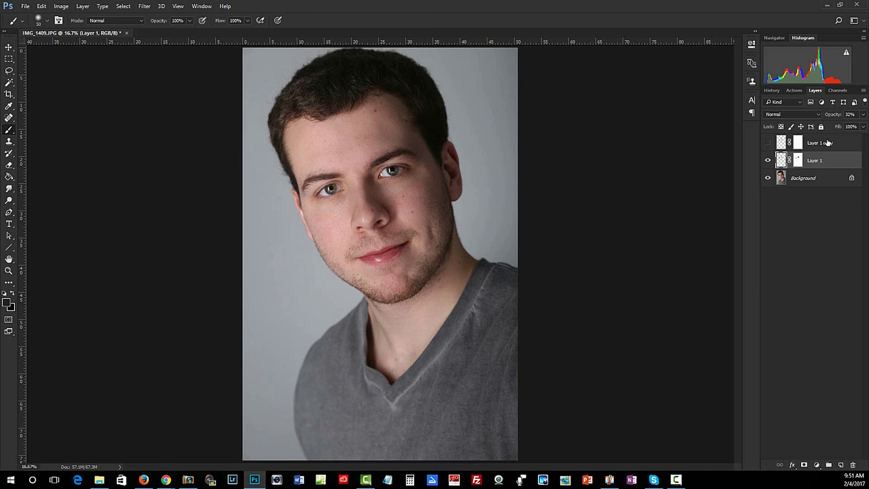
- Show Layer 1 copy at 28% opacity and Merge Visible into a single Background layer
click(825, 143)
click(767, 143)
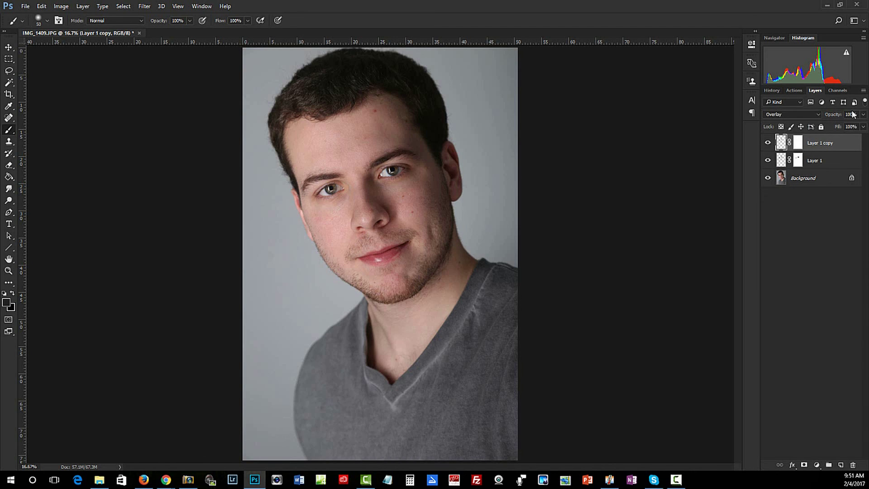
click(862, 114)
mouse_move(861, 127)
mouse_down()
mouse_move(829, 126)
mouse_move(862, 125)
mouse_up()
right_click(822, 145)
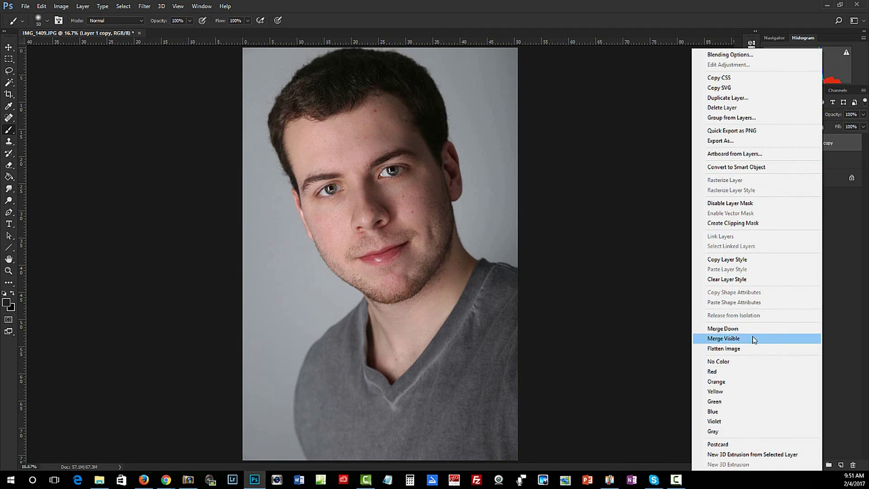
click(753, 339)
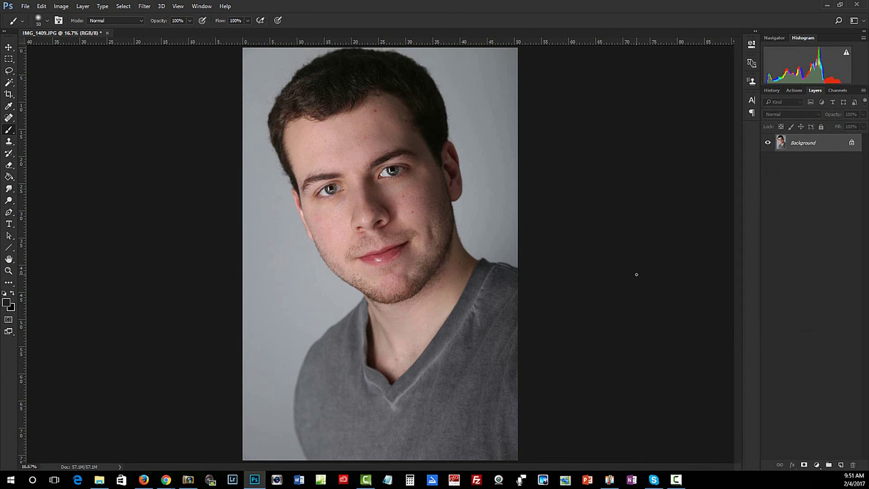